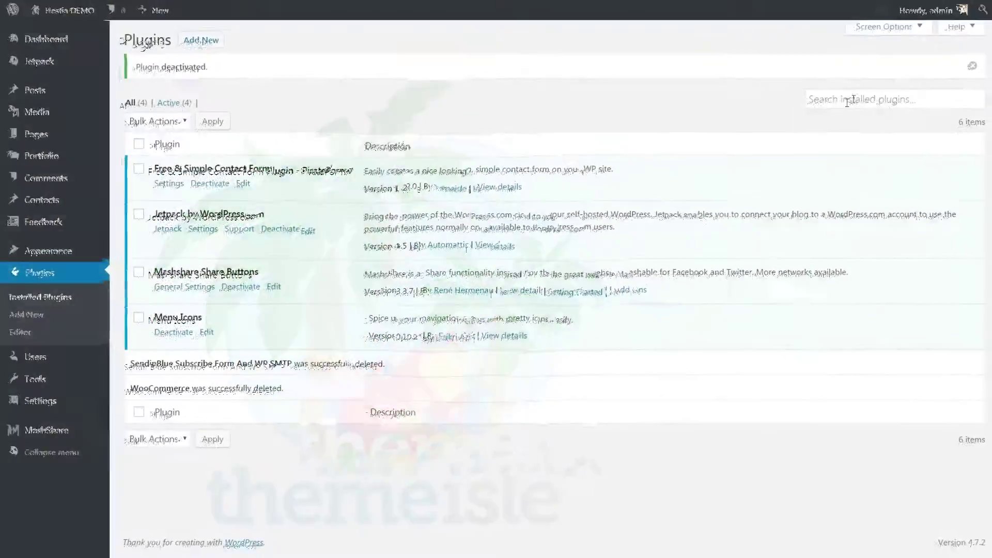
Step: Search for 'wordfence' and install the Wordfence Security plugin
click(844, 103)
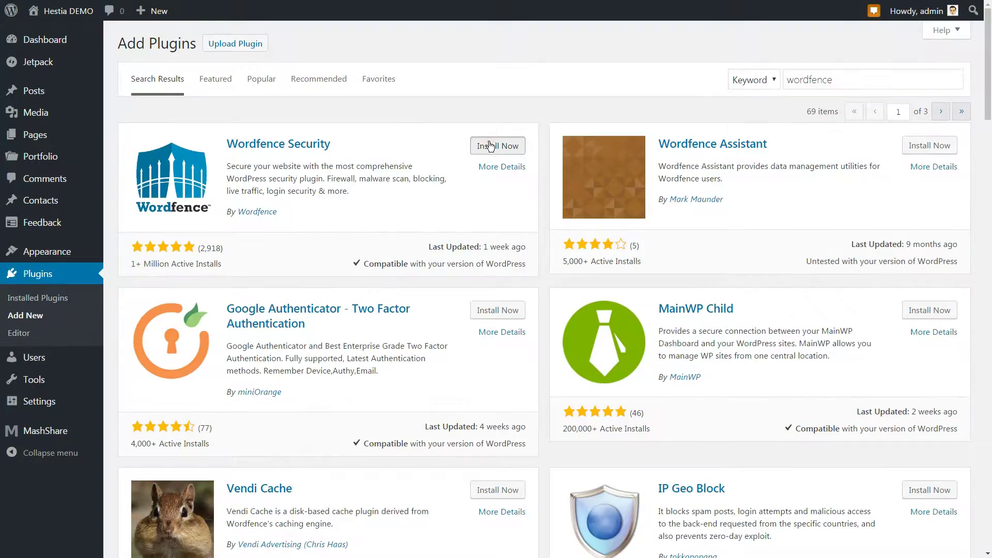
click(491, 146)
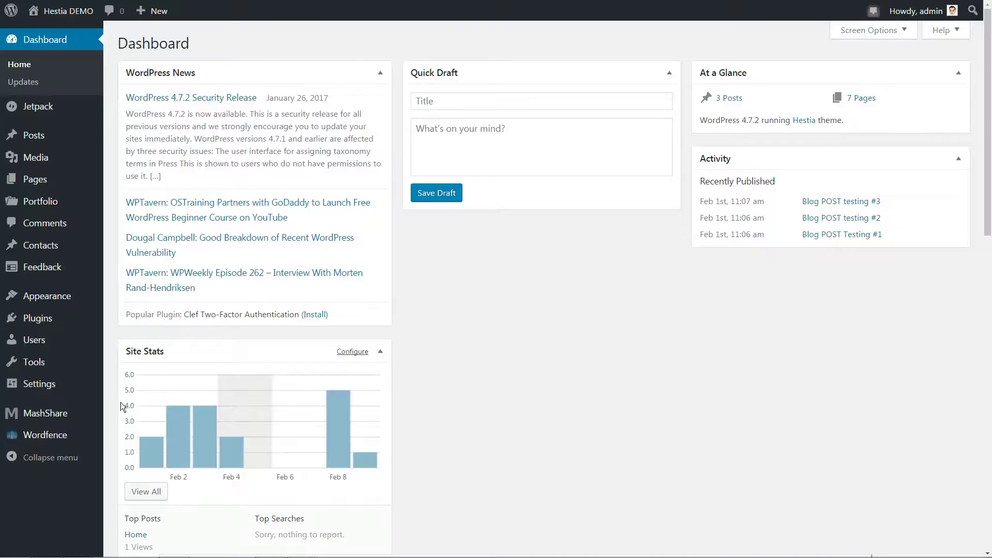
Step: On the Wordfence Options page, tick 'Enable login security' under Basic Options
mouse_move(82, 438)
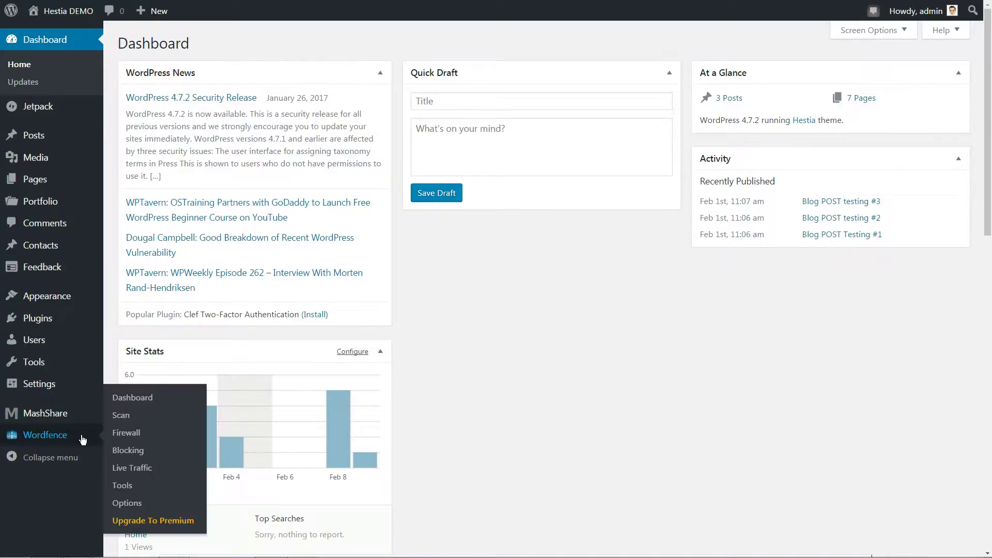
click(125, 503)
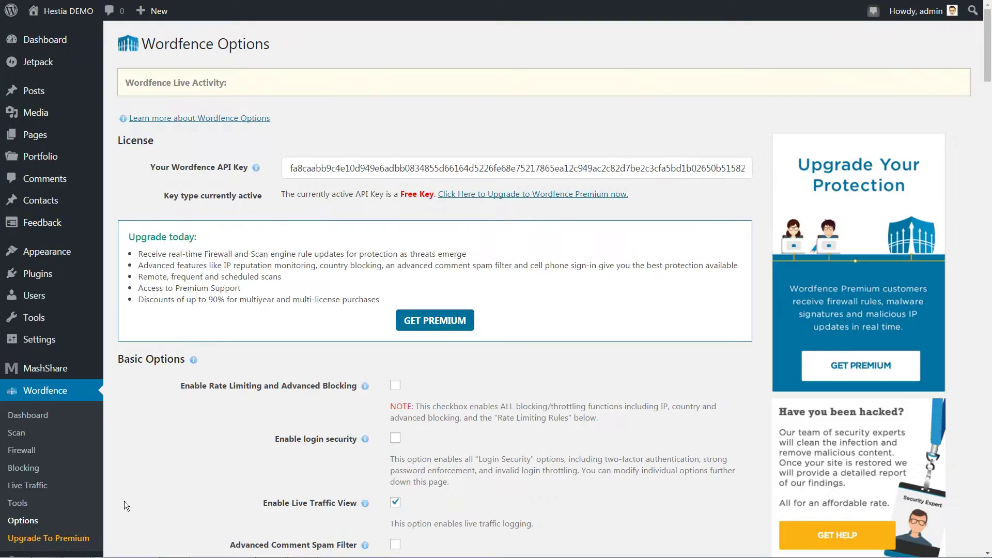
scroll(259, 310, down, 5)
click(393, 136)
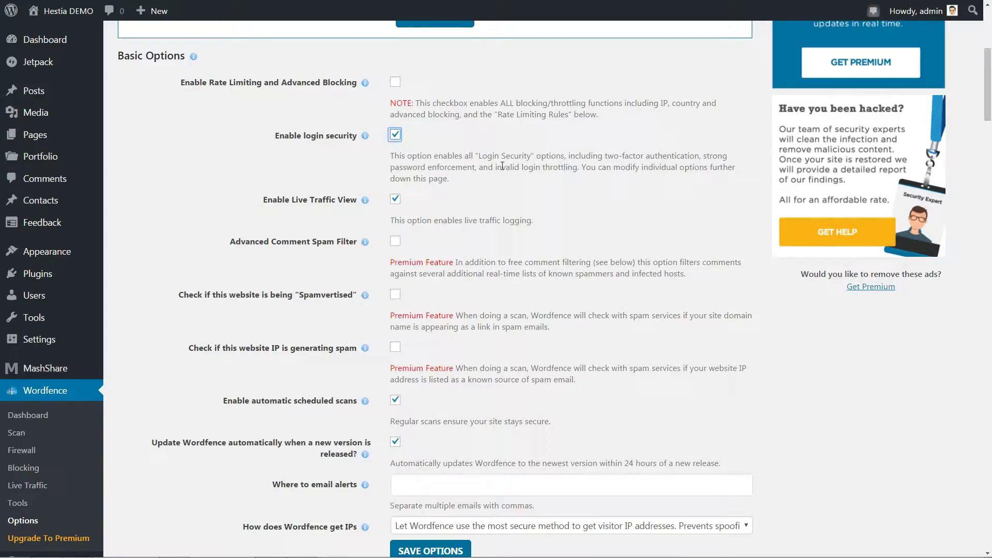
drag(393, 154, 390, 154)
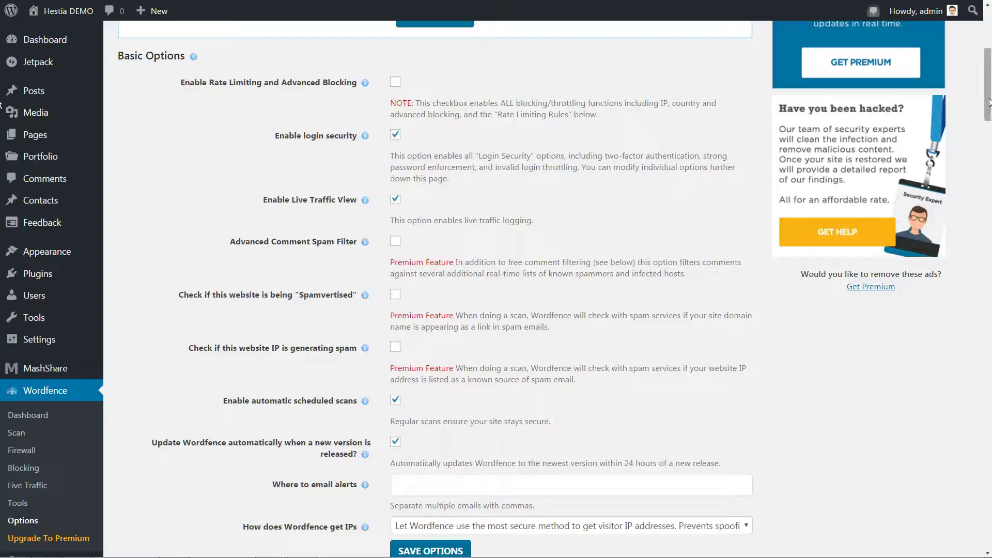
drag(980, 113, 988, 434)
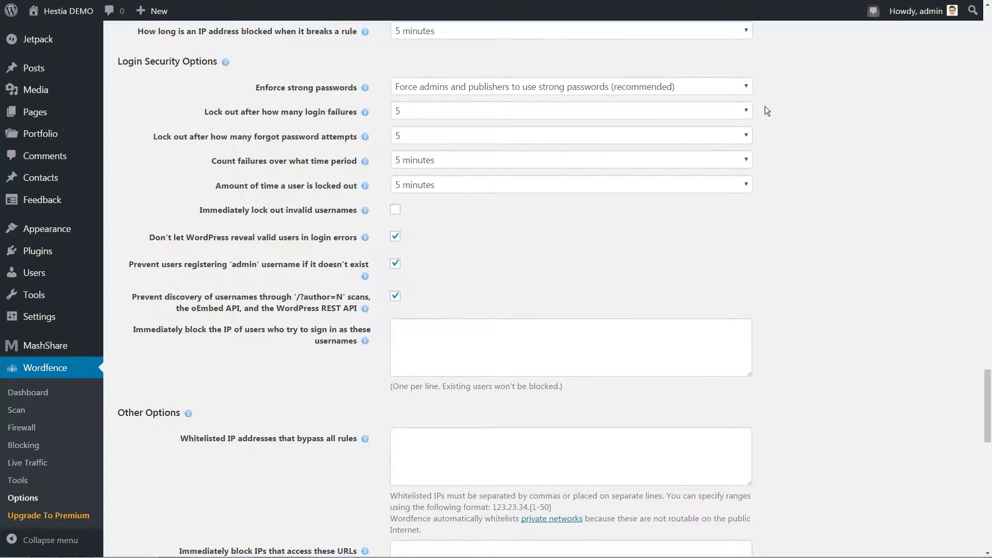
click(748, 89)
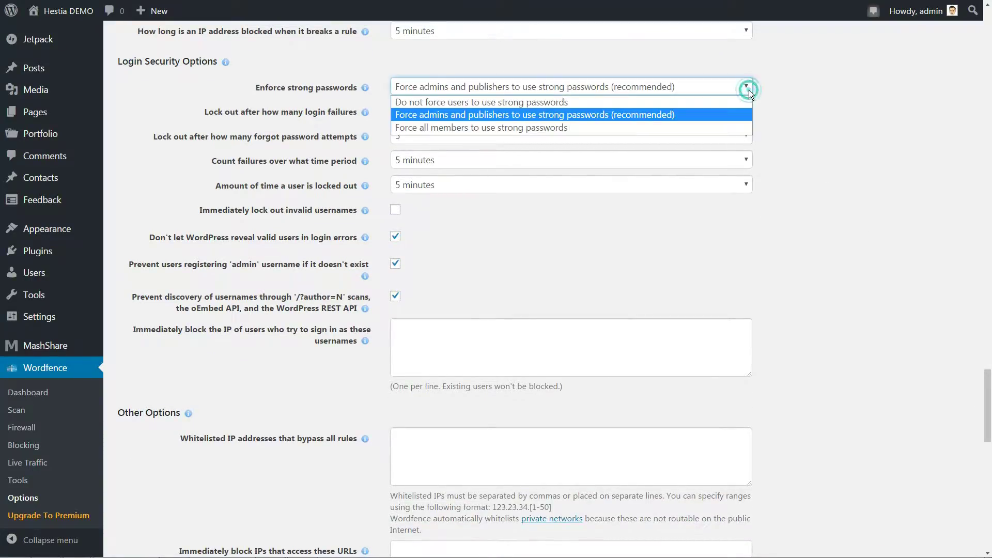
click(675, 115)
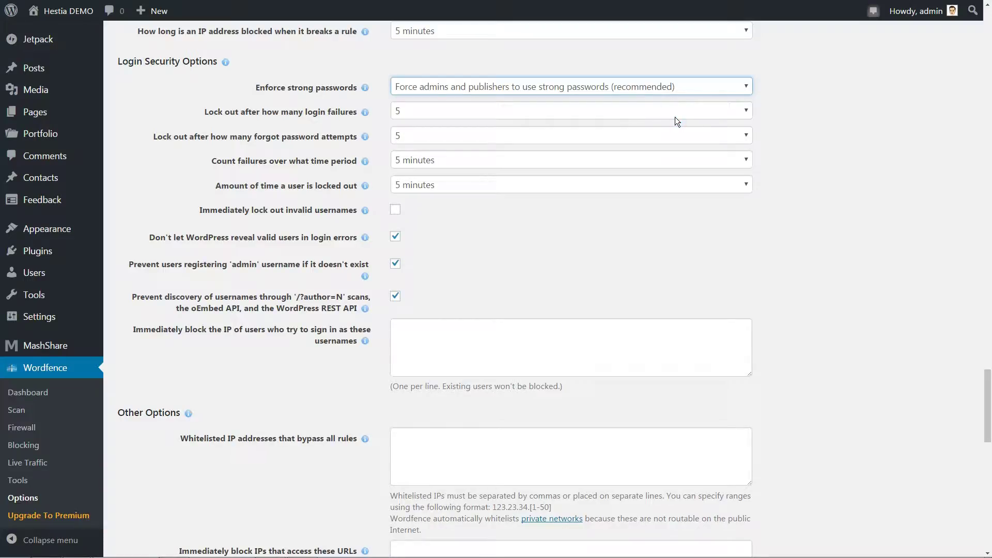
click(661, 114)
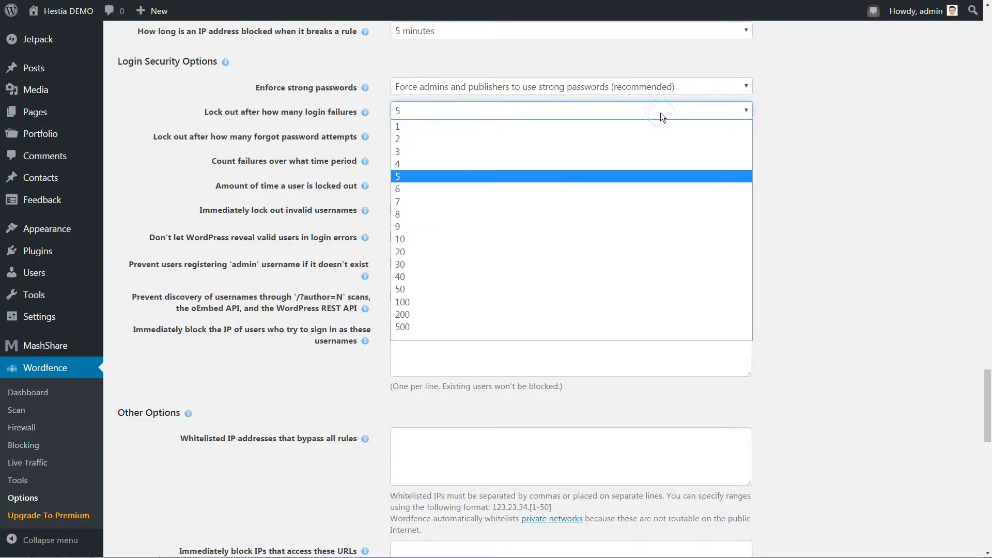
click(578, 252)
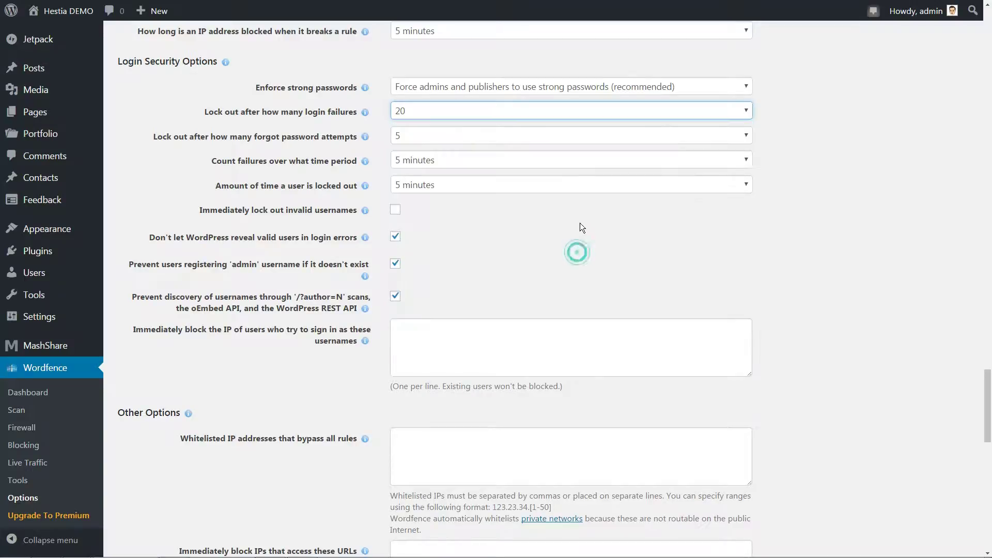
click(574, 111)
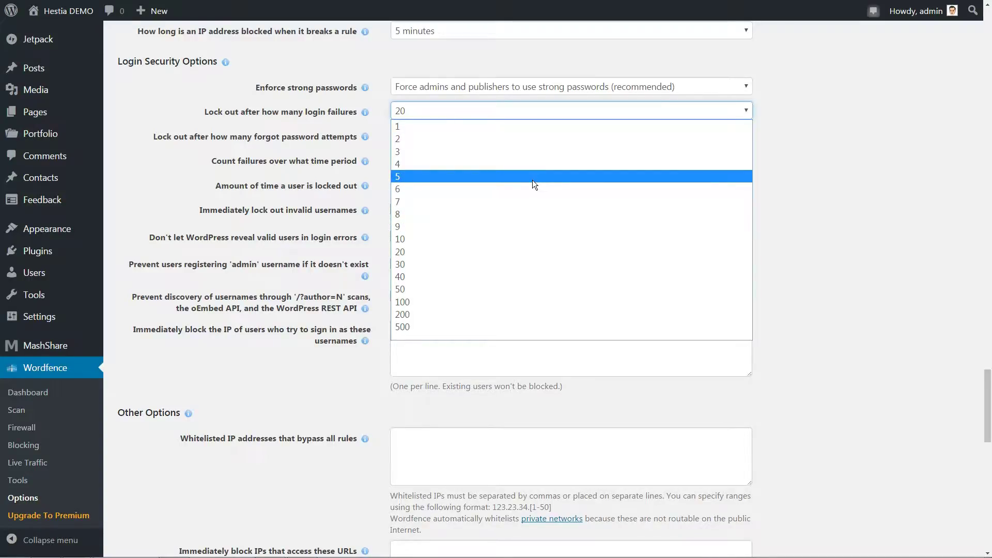
click(532, 176)
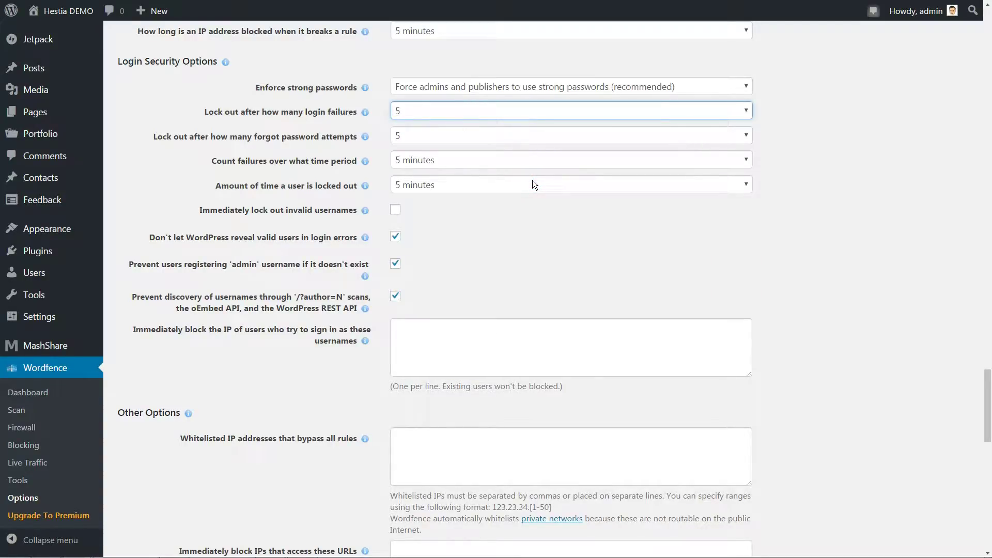
click(499, 163)
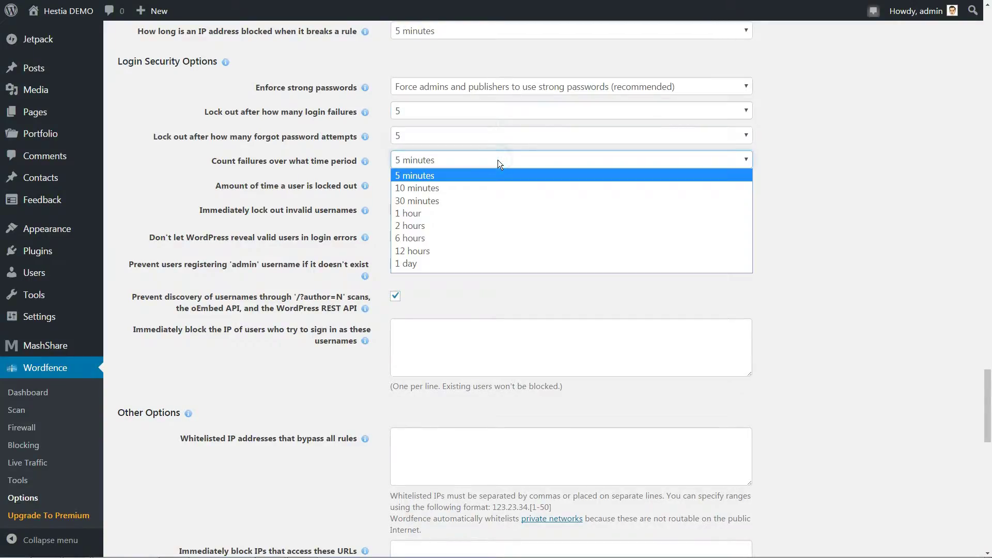
click(497, 160)
click(494, 182)
click(494, 183)
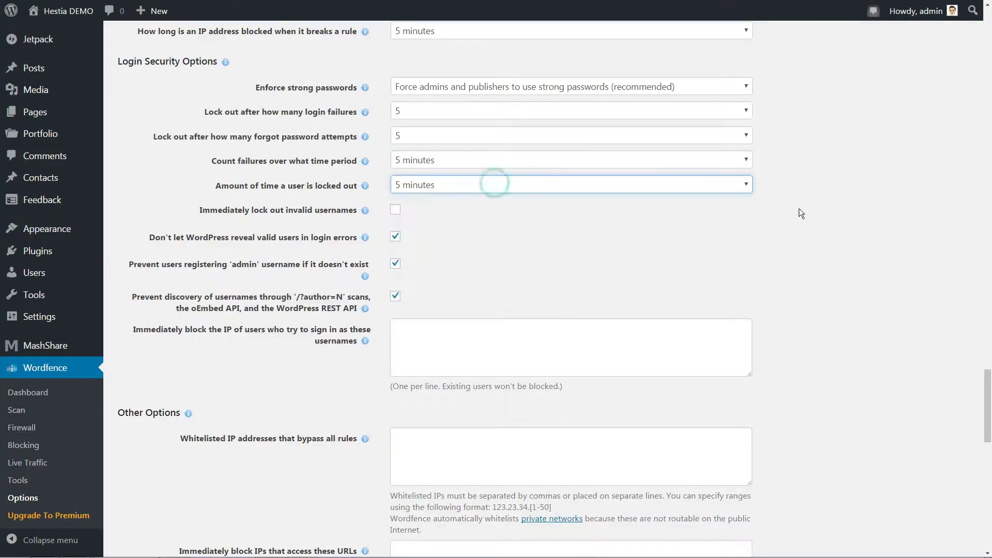
Step: Save the Wordfence options and go to the Scheduled Scans settings page
drag(986, 380, 976, 485)
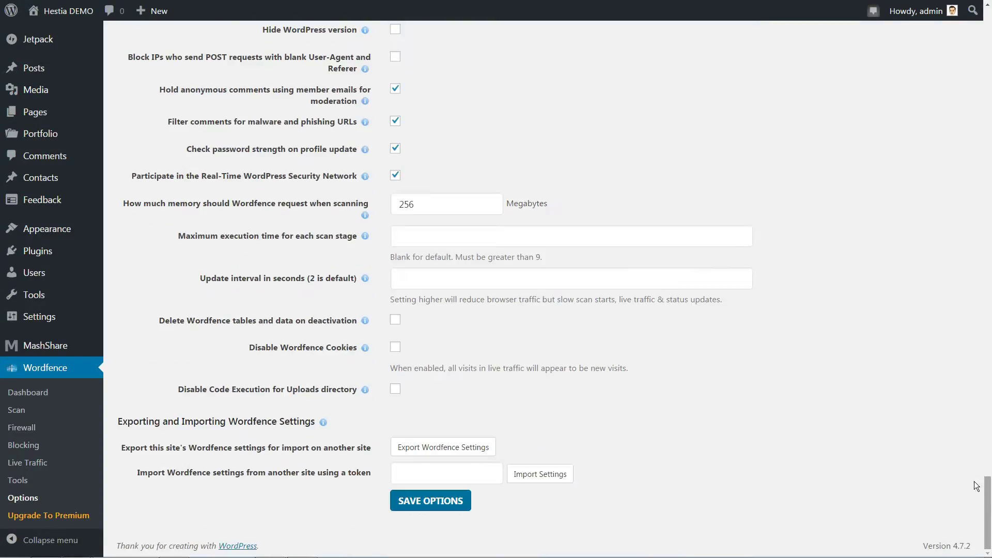
click(432, 501)
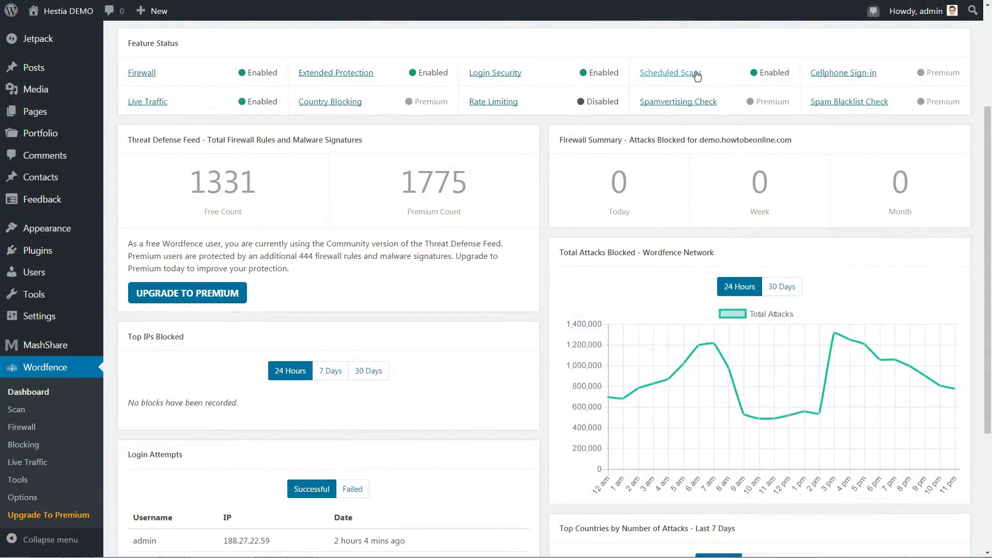
click(696, 76)
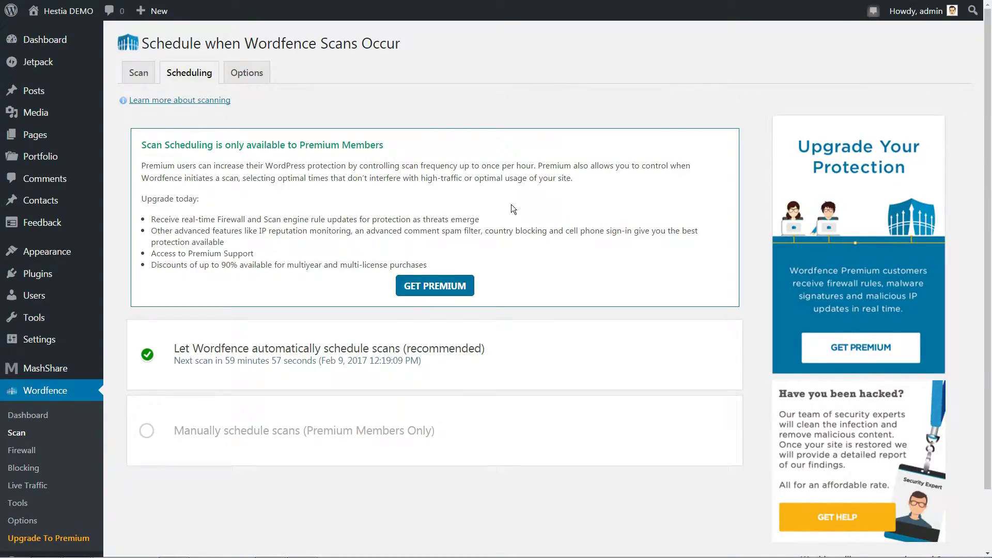
Step: Navigate from scan scheduling to the Wordfence Scan page
click(139, 76)
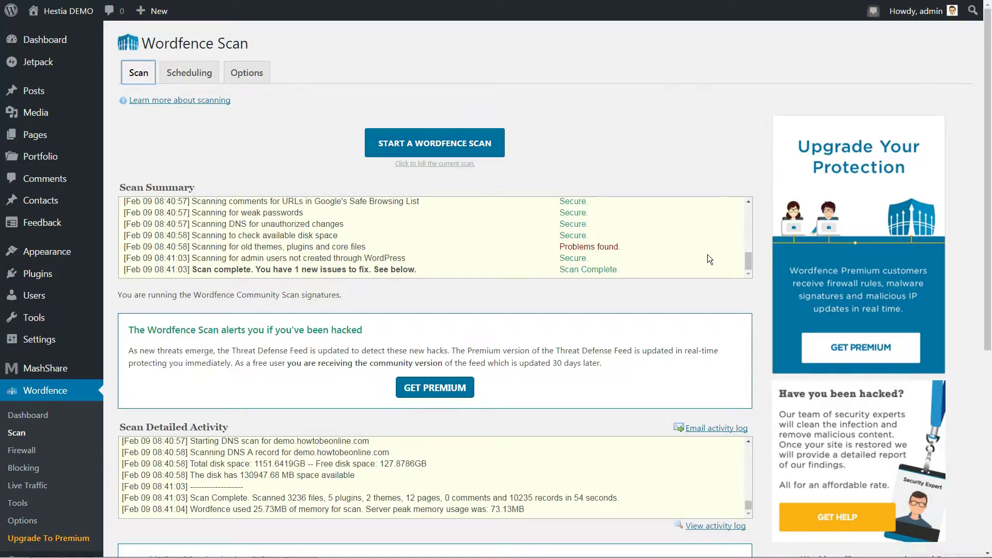
scroll(746, 215, up, 5)
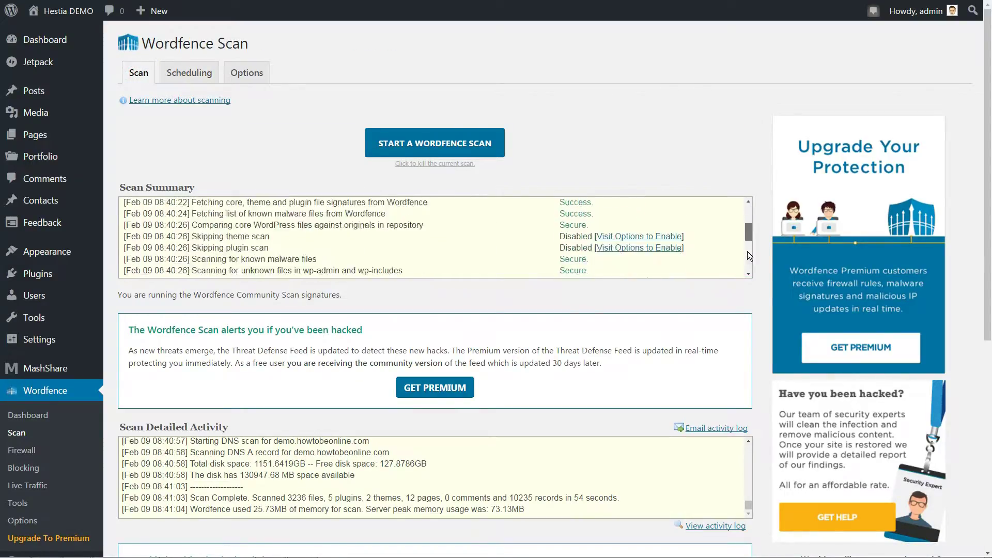
scroll(747, 251, down, 5)
drag(985, 187, 989, 110)
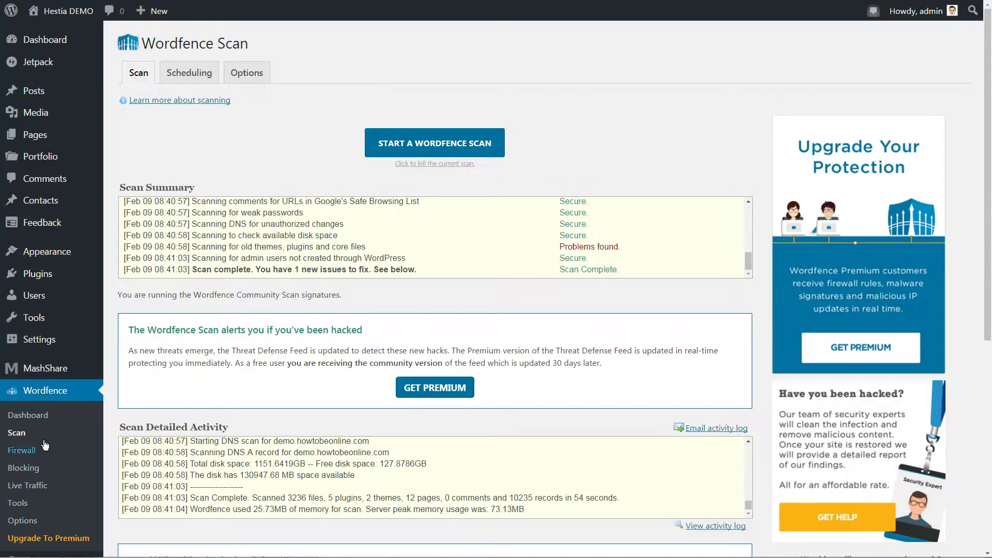
click(16, 437)
Step: Start a new Wordfence scan and follow its progress until no problems are reported
click(444, 143)
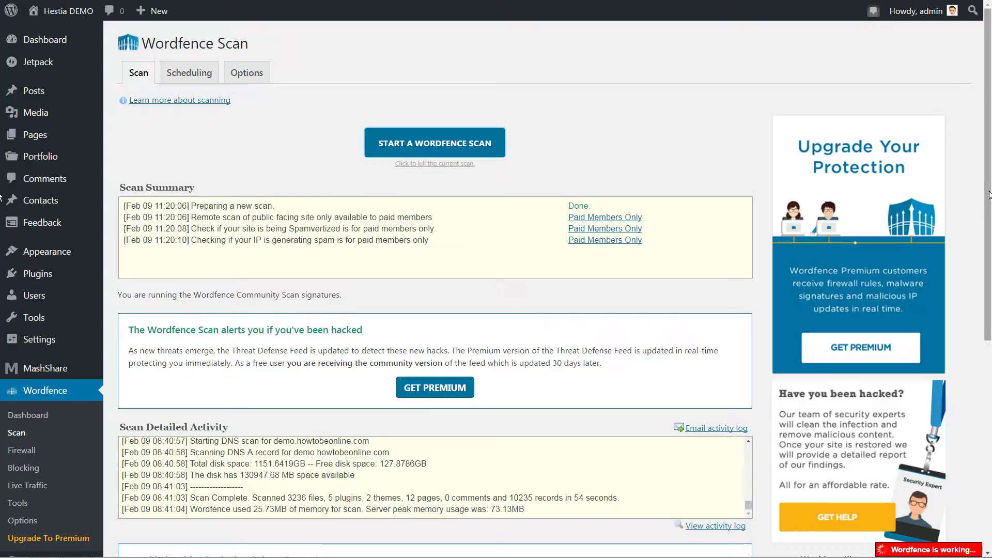
drag(989, 189, 986, 254)
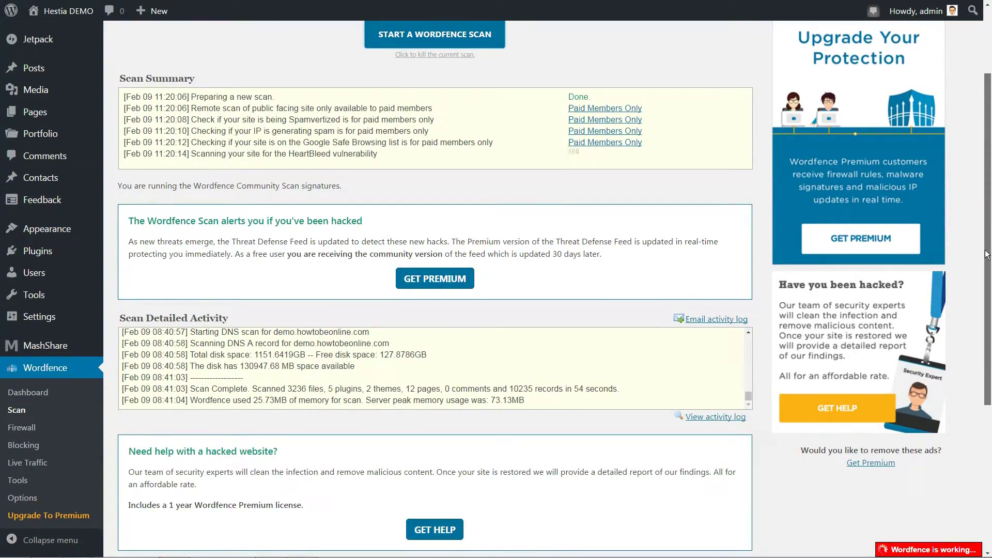
drag(987, 254, 987, 255)
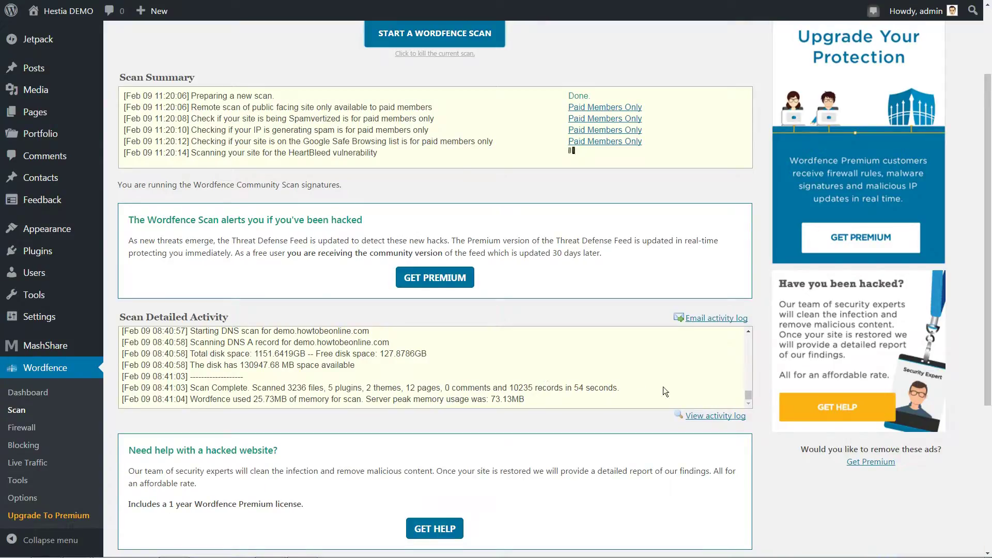
drag(745, 392, 748, 402)
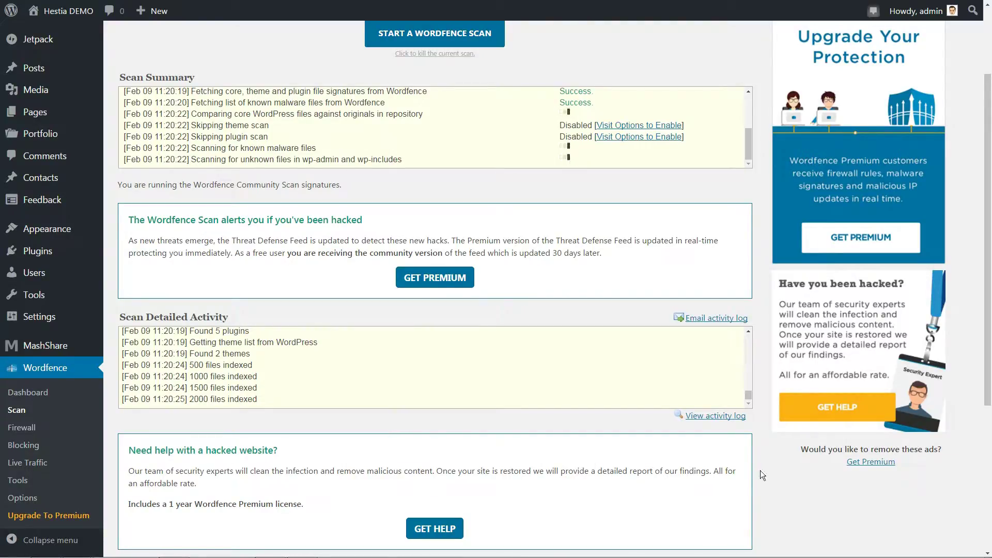
scroll(764, 470, down, 5)
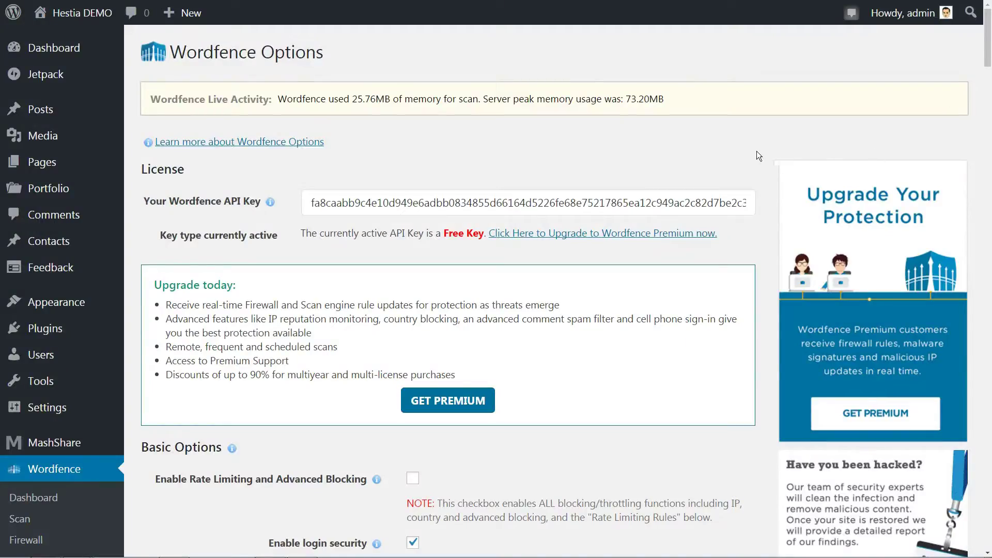
Step: Enter the alert email address under 'Where to email alerts' and save the options
scroll(750, 286, down, 5)
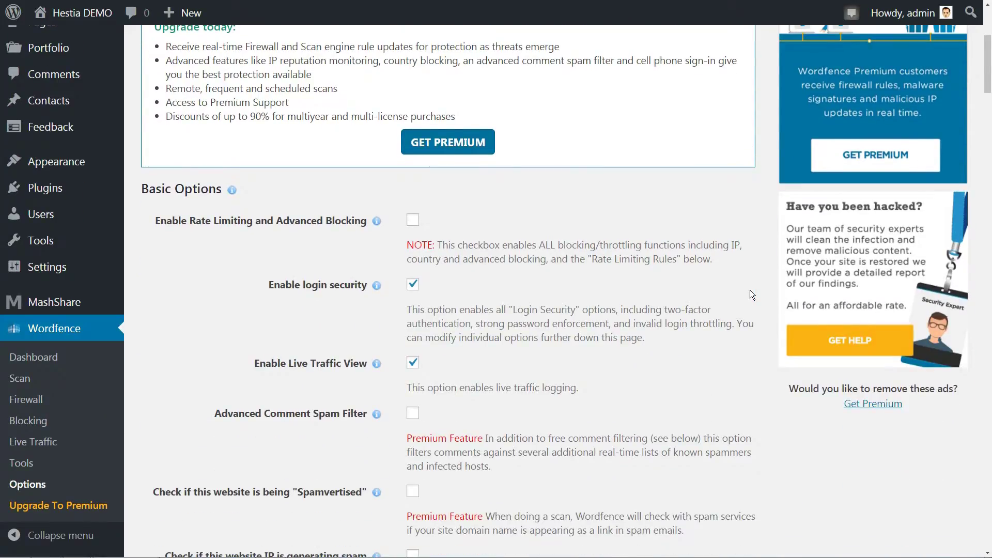
scroll(750, 290, down, 7)
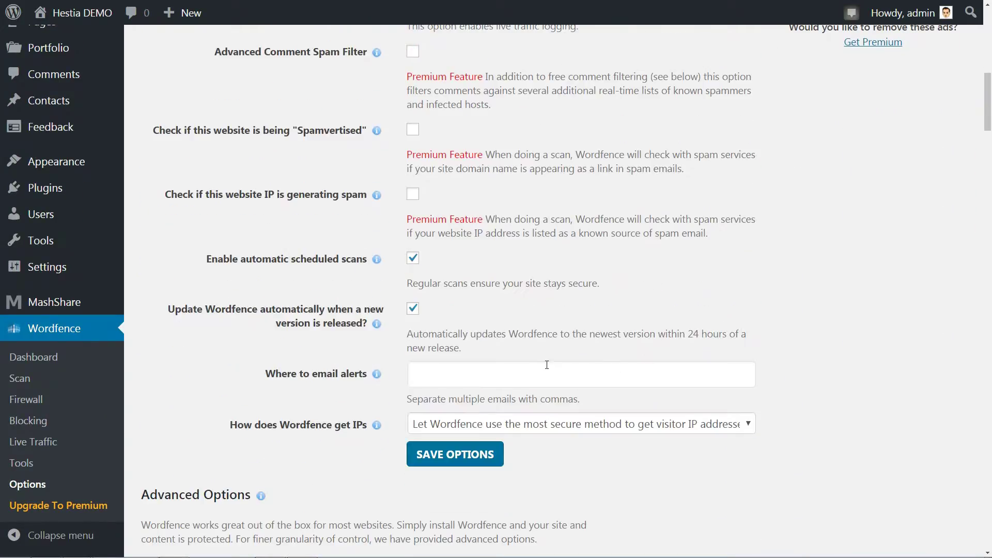
click(464, 373)
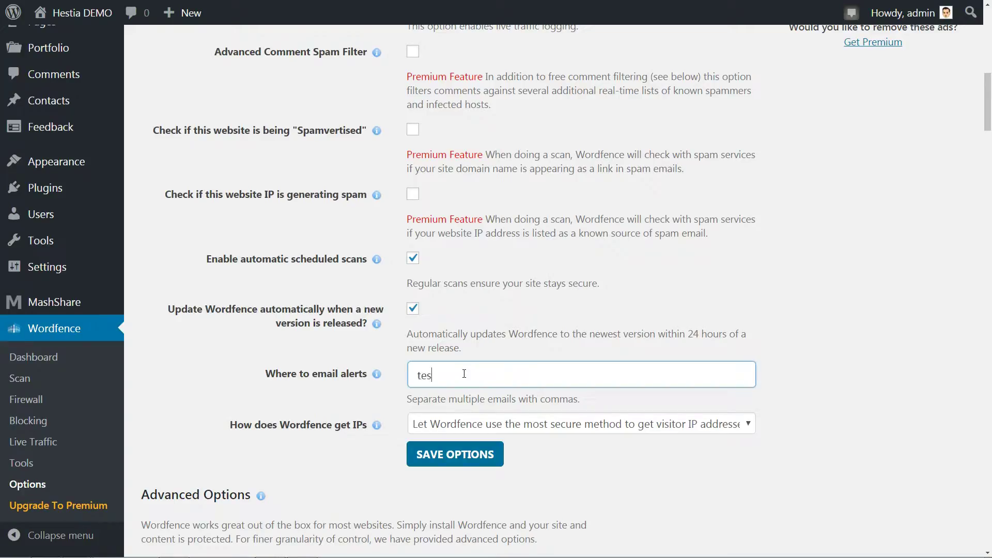
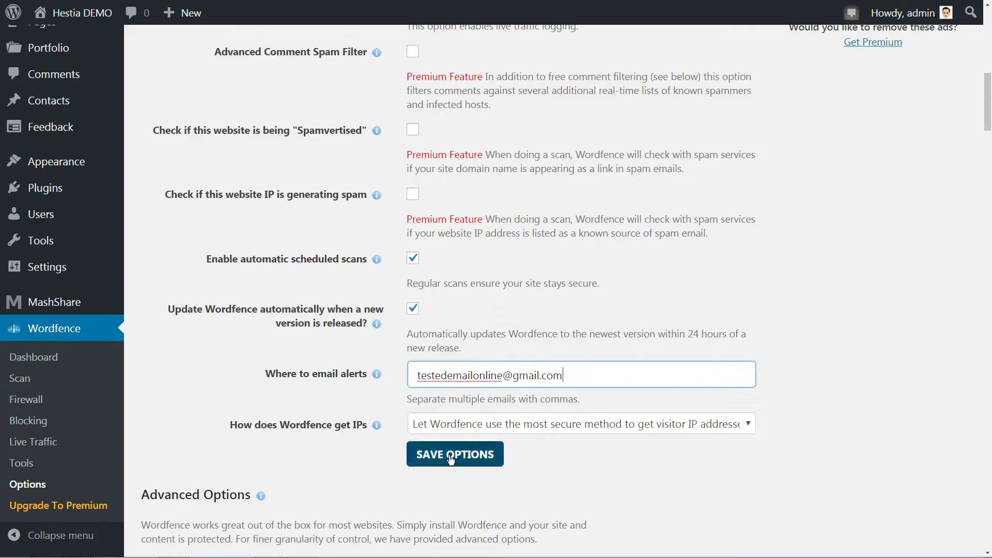
click(455, 454)
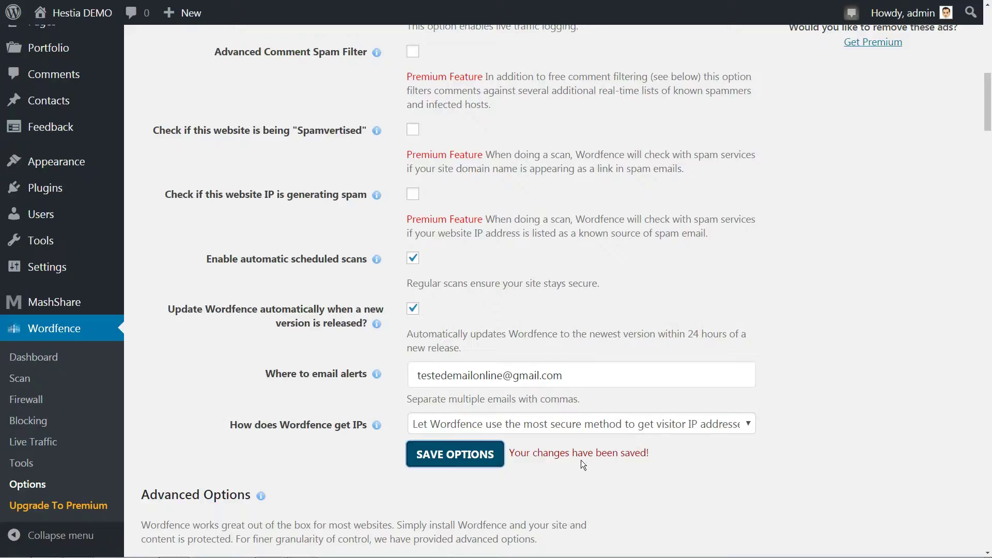
key(ctrl+minus)
scroll(879, 219, down, 5)
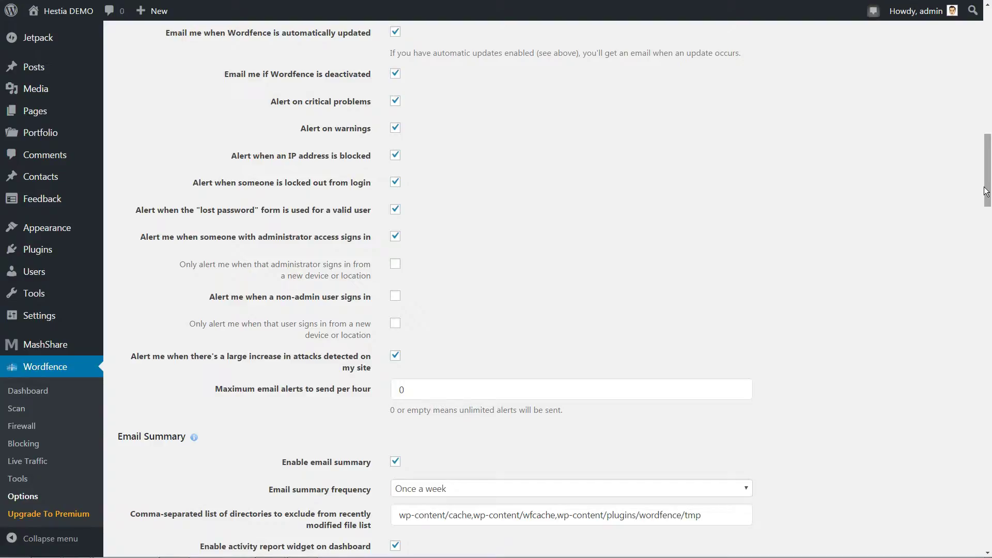
Step: Uncheck auto-update, lost-password and admin sign-in alerts; enable 'Only alert from new device'
click(396, 33)
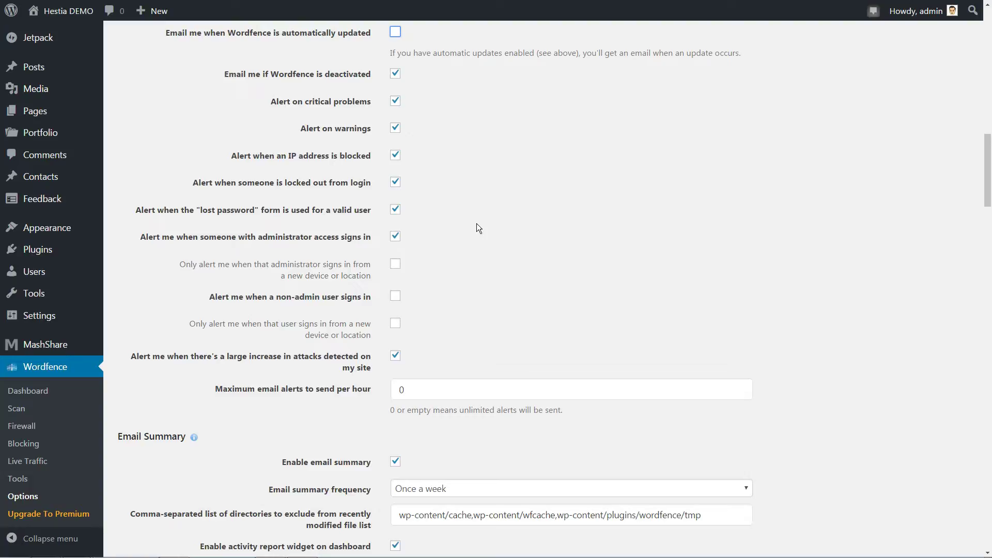
click(396, 209)
click(396, 239)
click(395, 268)
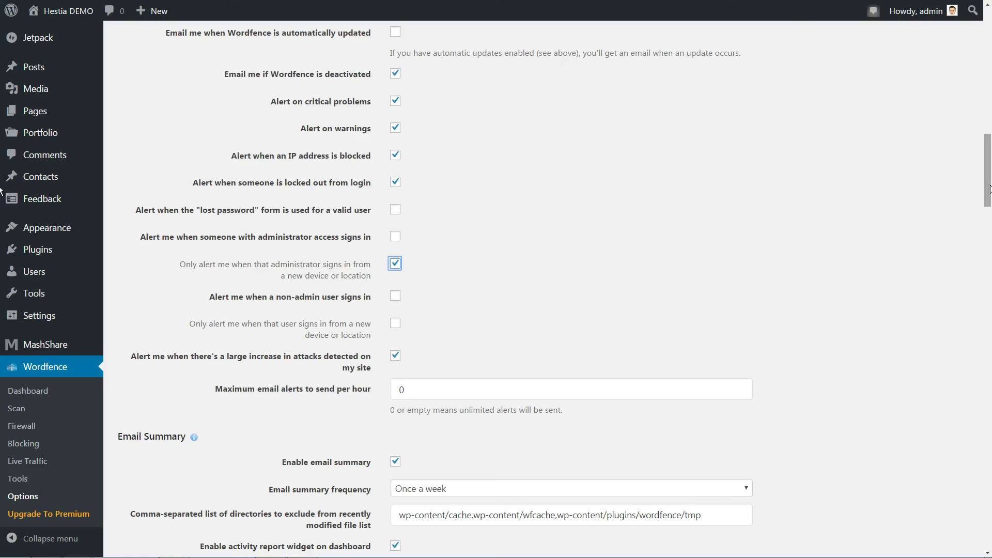
scroll(2, 196, down, 15)
scroll(1, 478, down, 15)
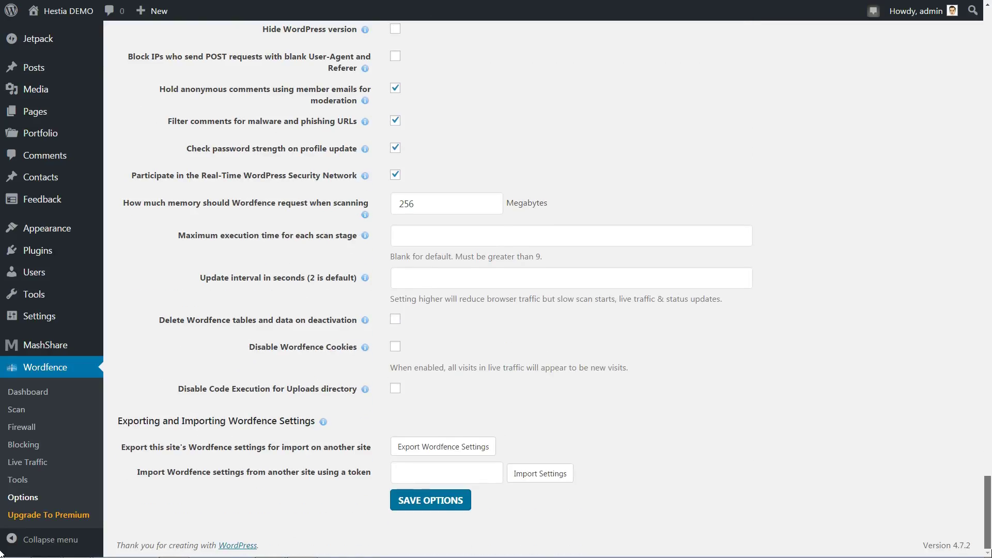
Step: Save the updated Wordfence alert options, then open and close the video's Share panel
click(421, 507)
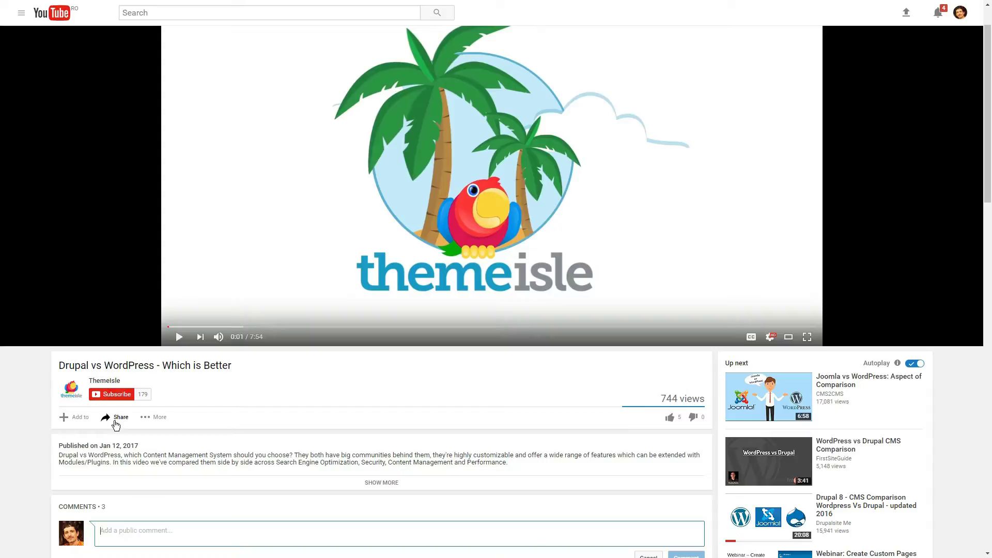
click(114, 417)
click(115, 417)
Step: Type 'Your question here !' as a comment and like the Drupal vs WordPress video
click(83, 529)
text(Your questio)
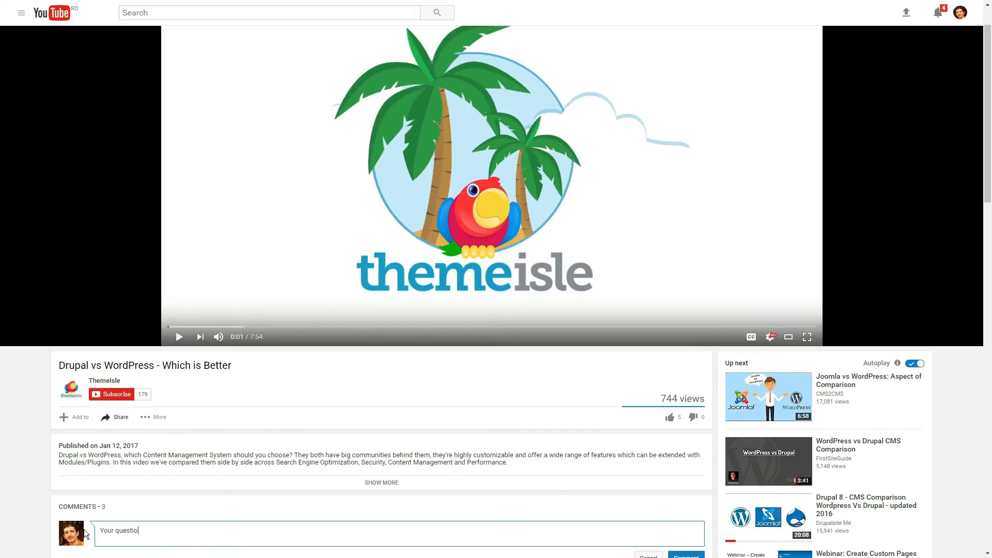
text(n here !)
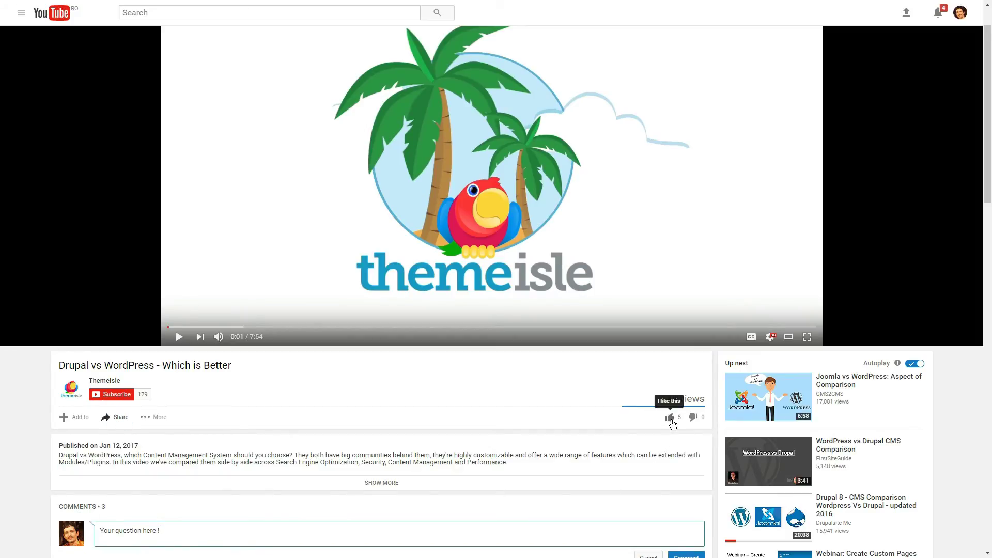
click(669, 417)
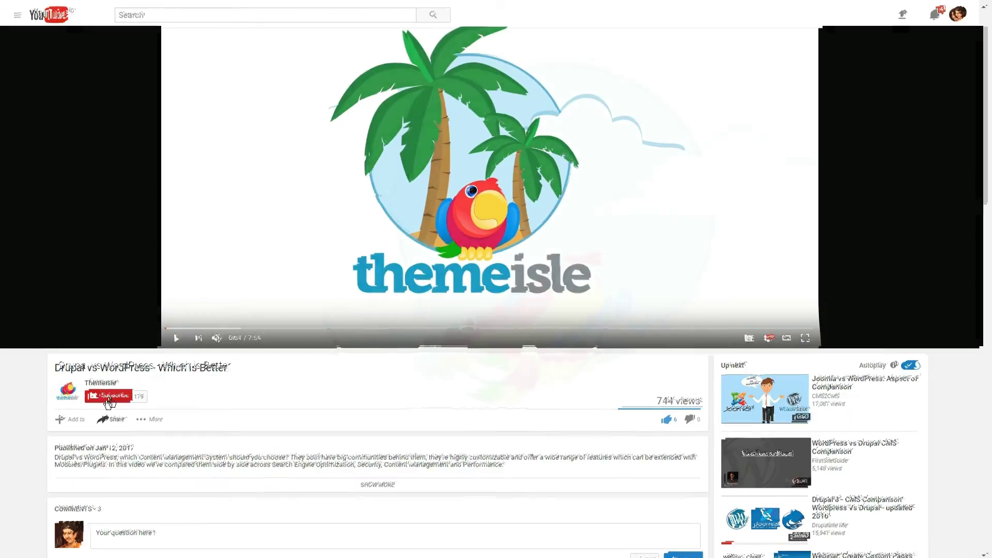